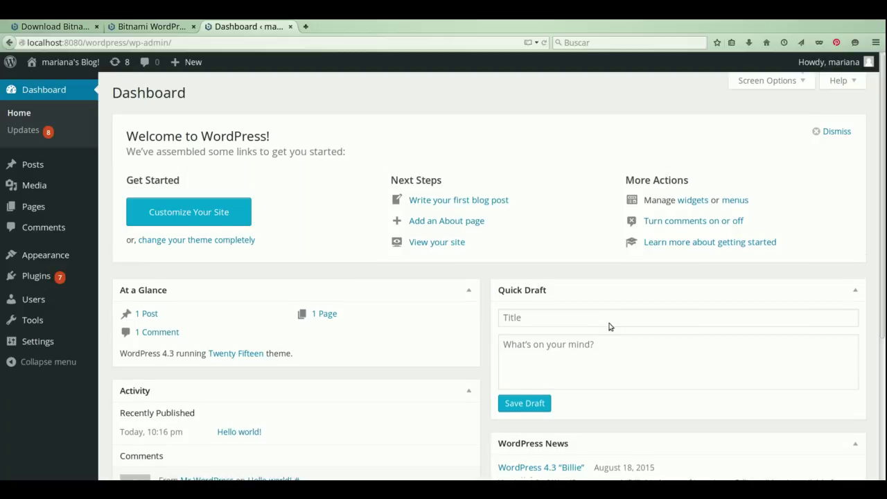
- Look over the dashboard's welcome, activity, quick draft and news boxes and the admin sections for posts and media
scroll(609, 324, down, 1)
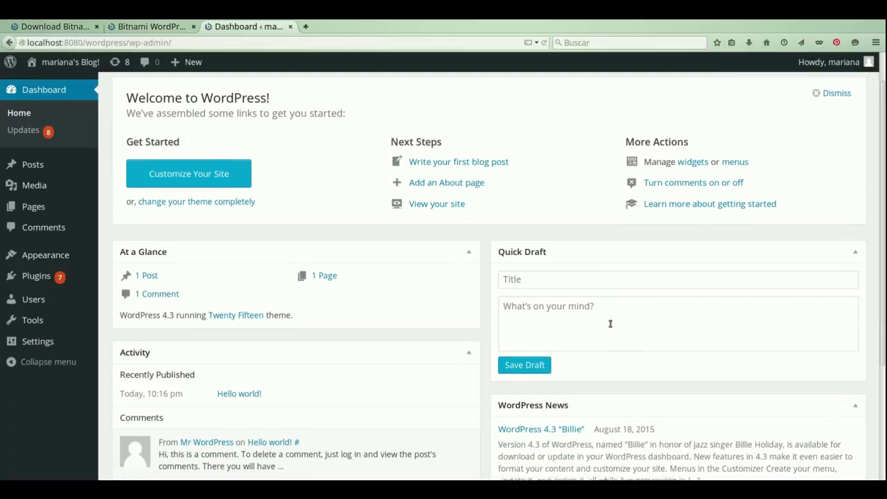
scroll(610, 324, down, 1)
scroll(610, 324, up, 2)
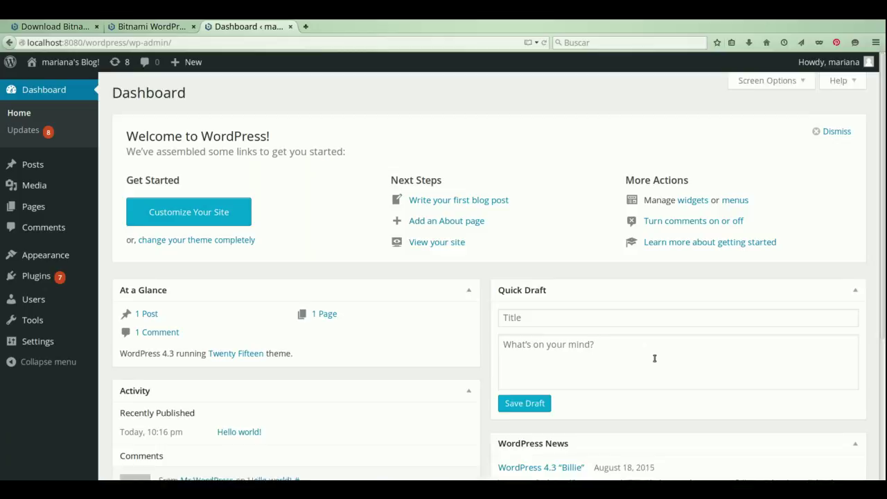
scroll(654, 358, down, 2)
scroll(654, 360, down, 2)
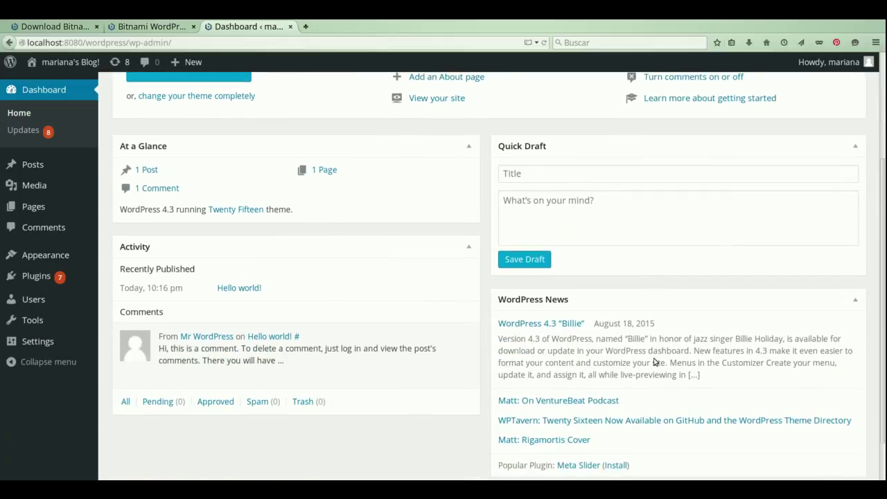
scroll(654, 360, up, 4)
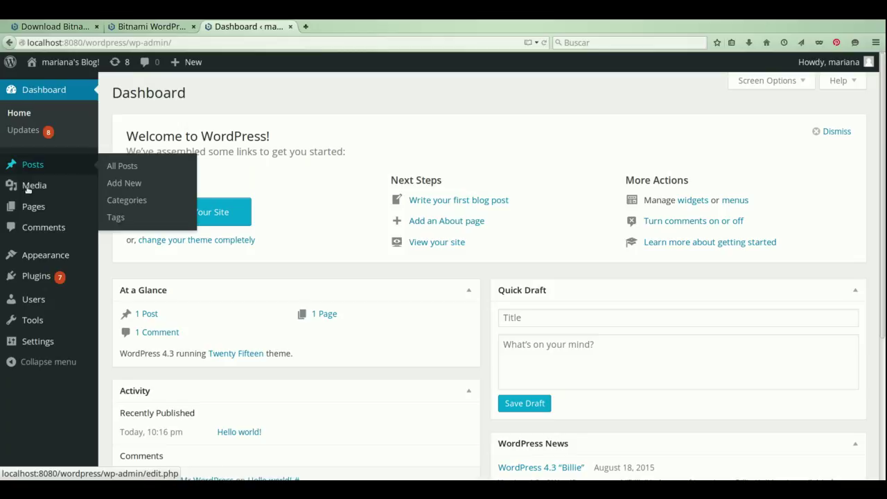
mouse_move(27, 200)
mouse_move(24, 182)
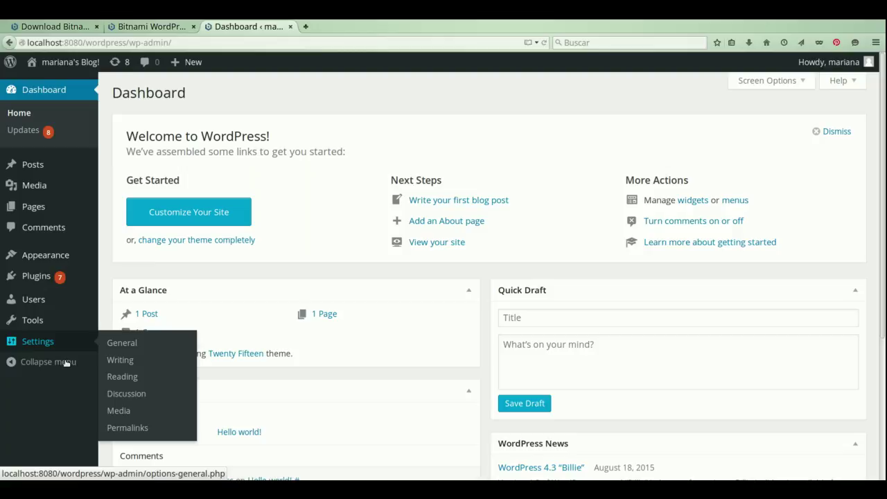
- Change the site language to Español in the general settings and save the change
click(119, 361)
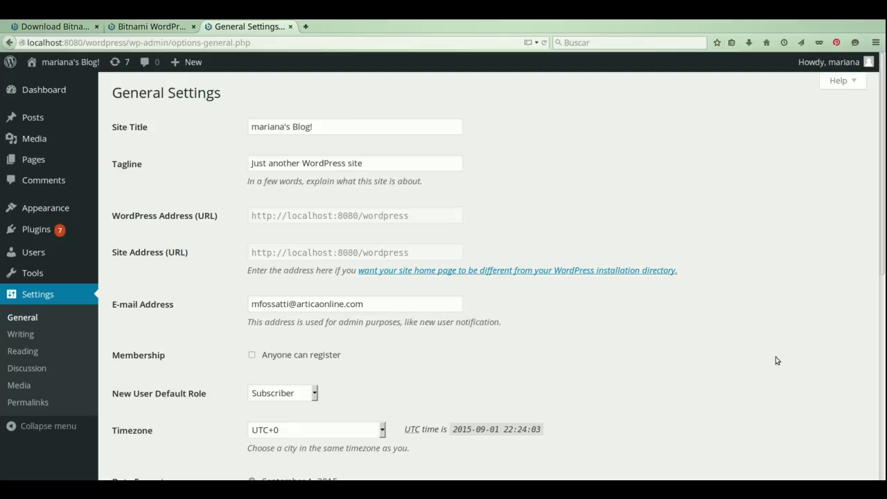
scroll(775, 359, down, 10)
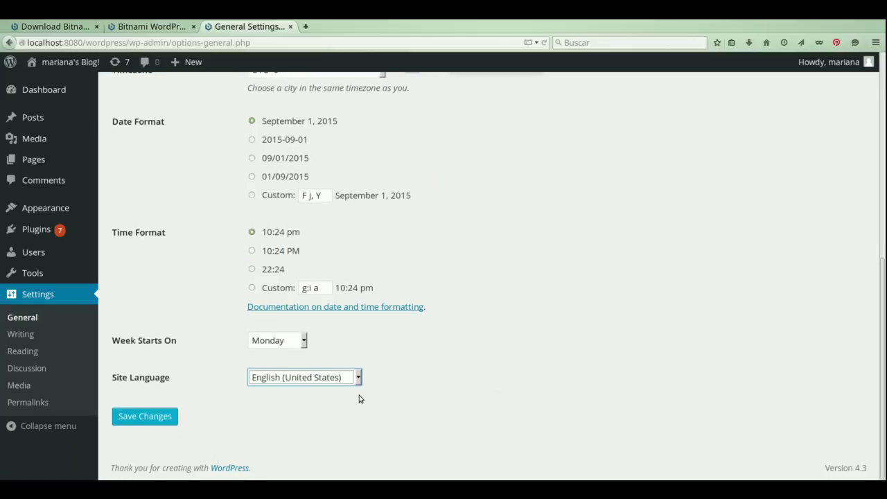
click(301, 125)
click(144, 417)
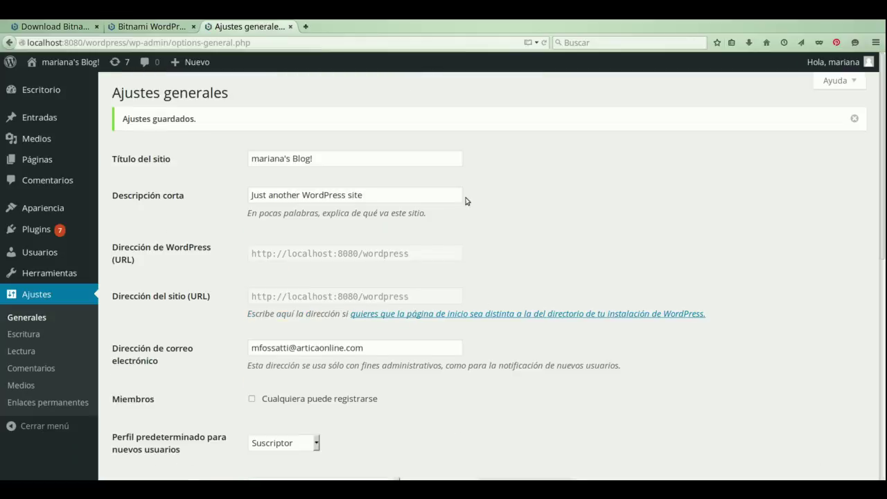
- Replace the site title with "Biblioteca de Ártica" in the general settings
scroll(426, 319, down, 1)
scroll(426, 319, down, 10)
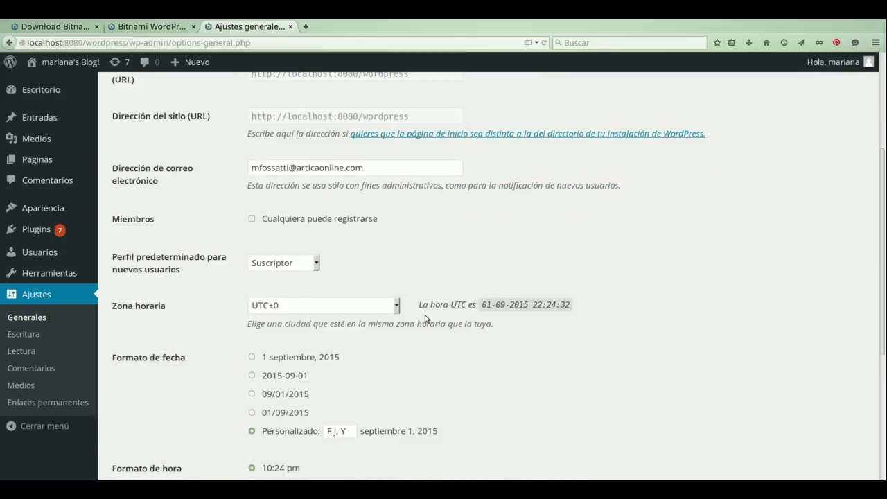
scroll(425, 319, up, 5)
scroll(425, 319, up, 5)
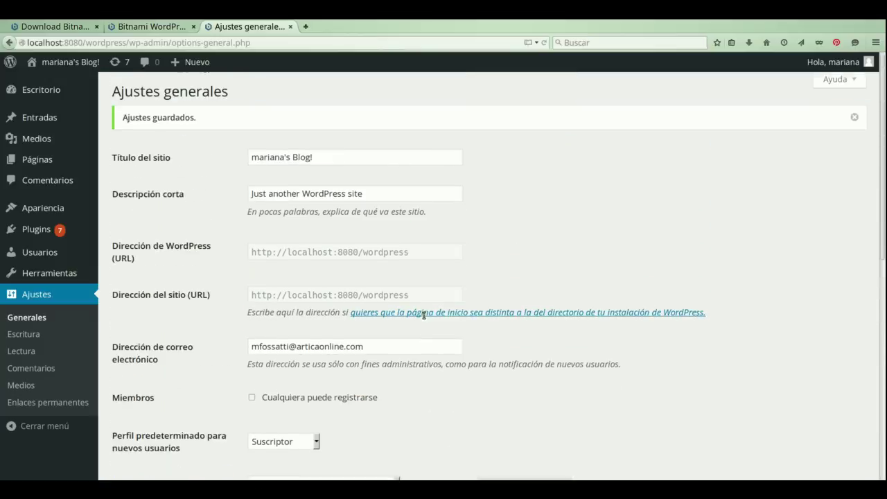
scroll(425, 318, down, 1)
scroll(423, 318, up, 1)
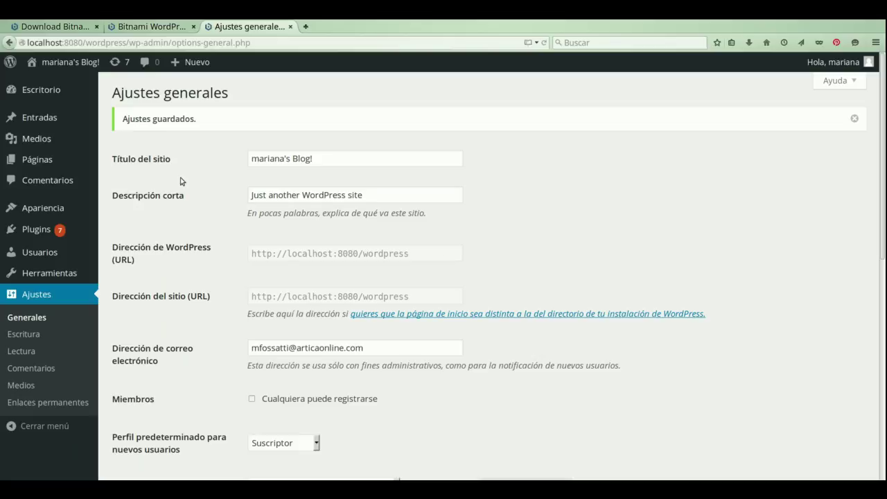
drag(331, 177, 254, 177)
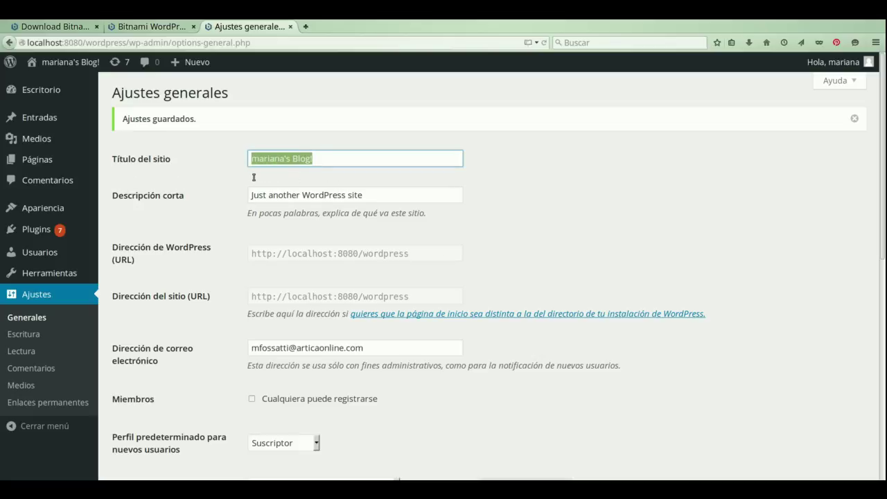
text(B)
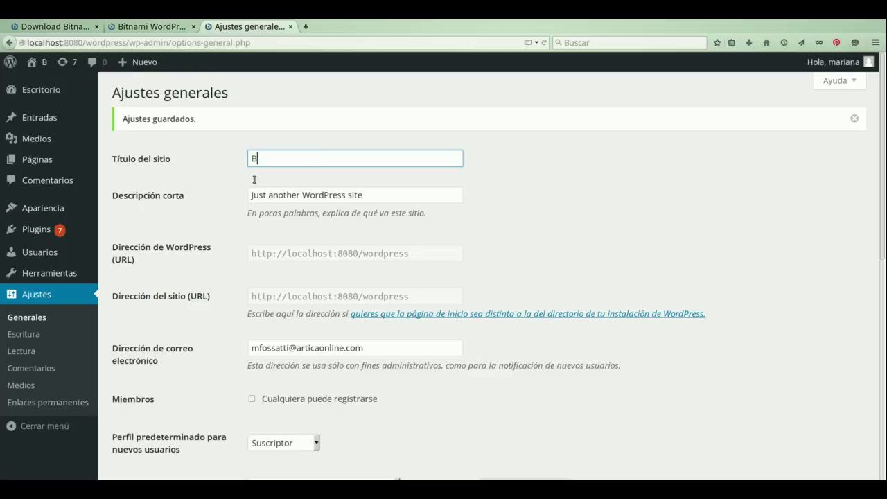
text(iblioteca)
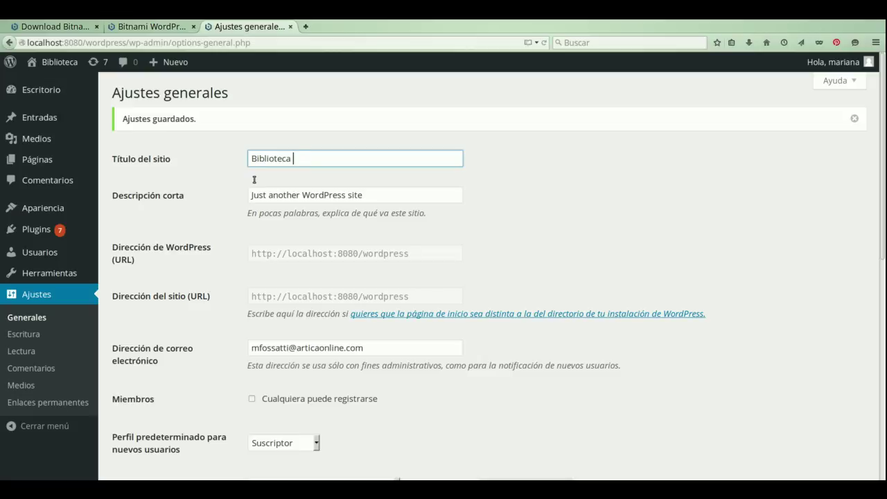
text( de)
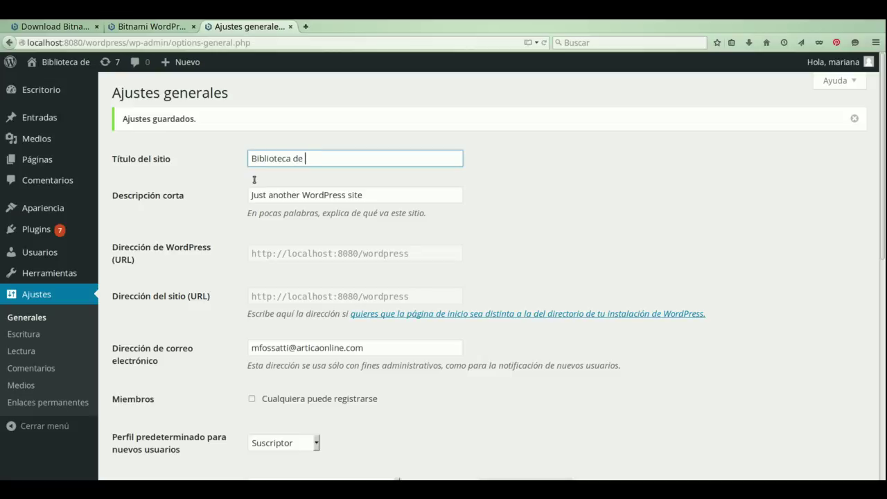
text( A)
key(BackSpace)
text(Á)
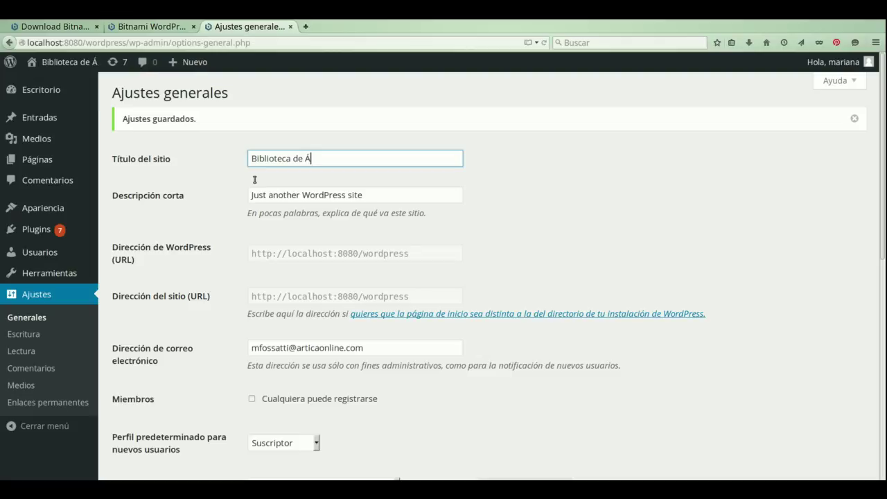
text(rtica)
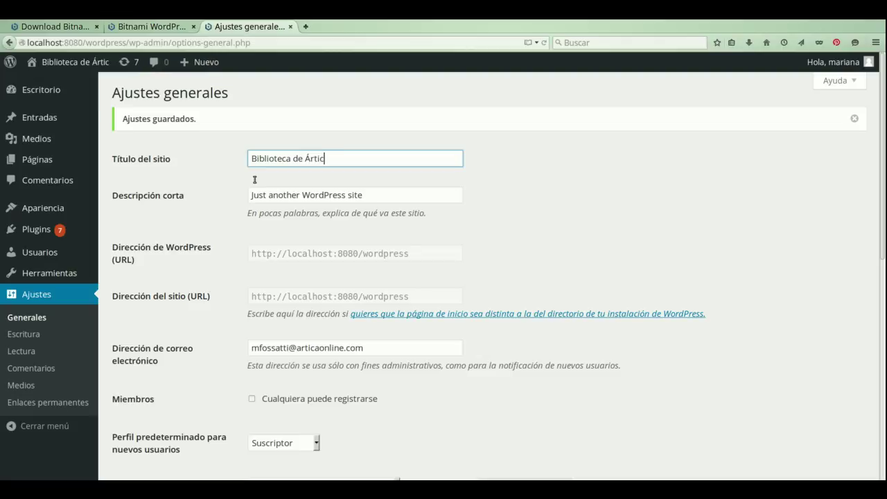
- Replace the site's short description with "Biblioteca de recursos sobre cultura libre"
click(330, 196)
double_click(330, 195)
triple_click(330, 195)
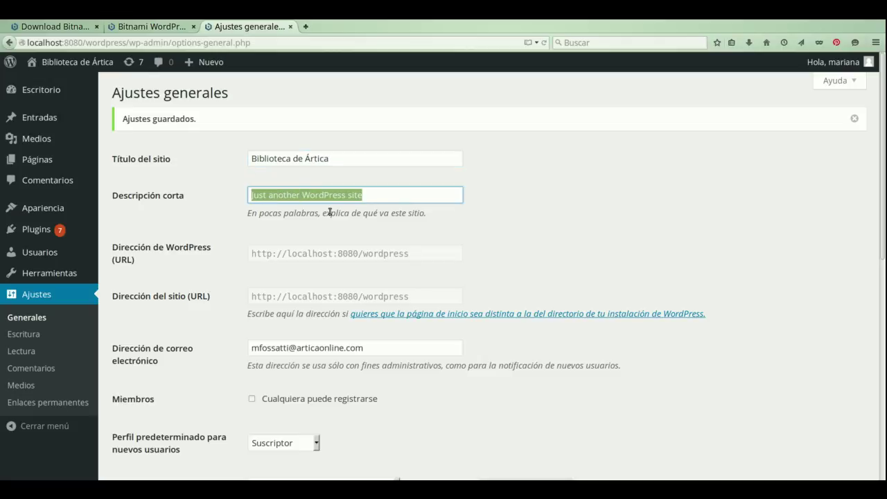
text(Biblioteca de recursos sobre cultura libre)
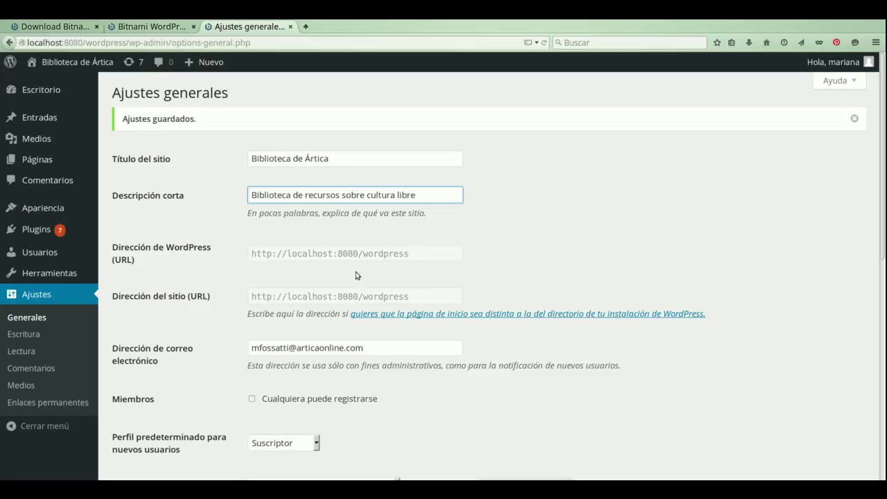
click(356, 275)
- Set the date format to 01/09/2015 (d/m/Y) and save the general settings
scroll(354, 270, down, 2)
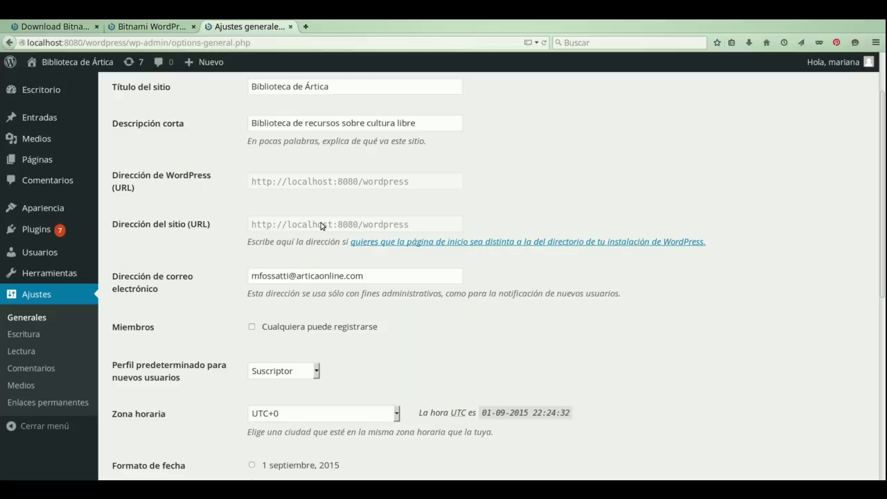
scroll(322, 225, up, 2)
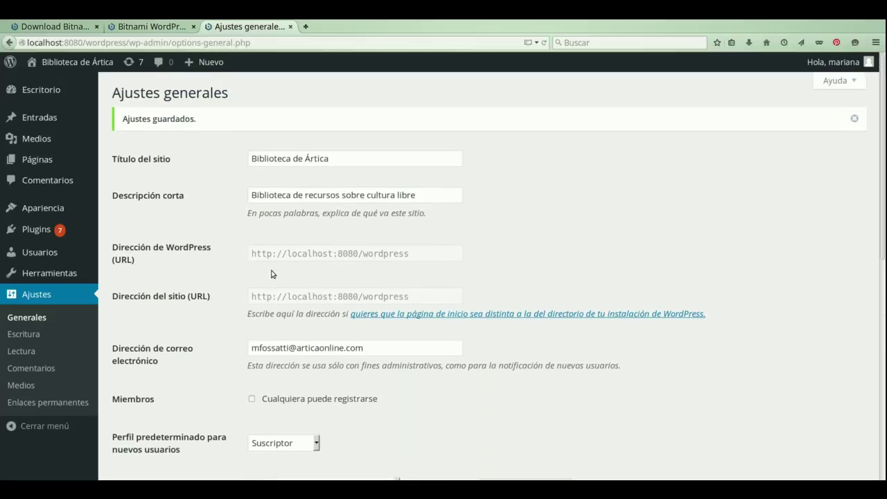
scroll(566, 269, down, 7)
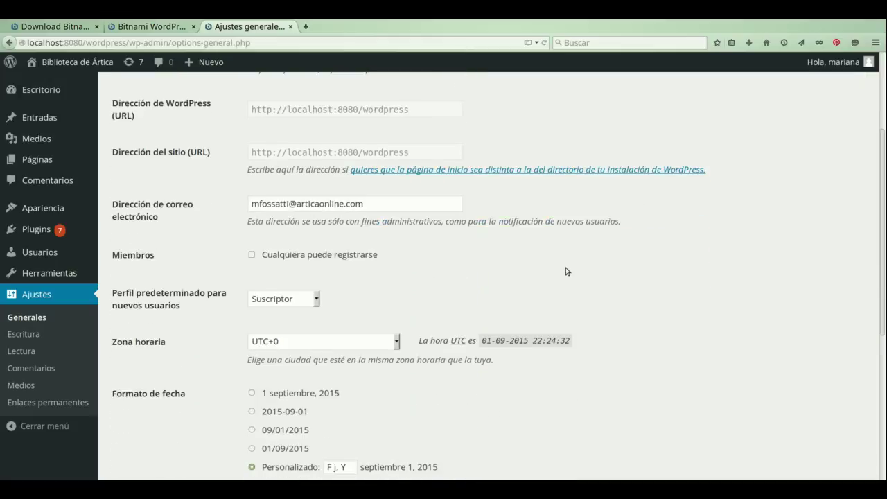
scroll(566, 271, up, 1)
scroll(566, 271, down, 3)
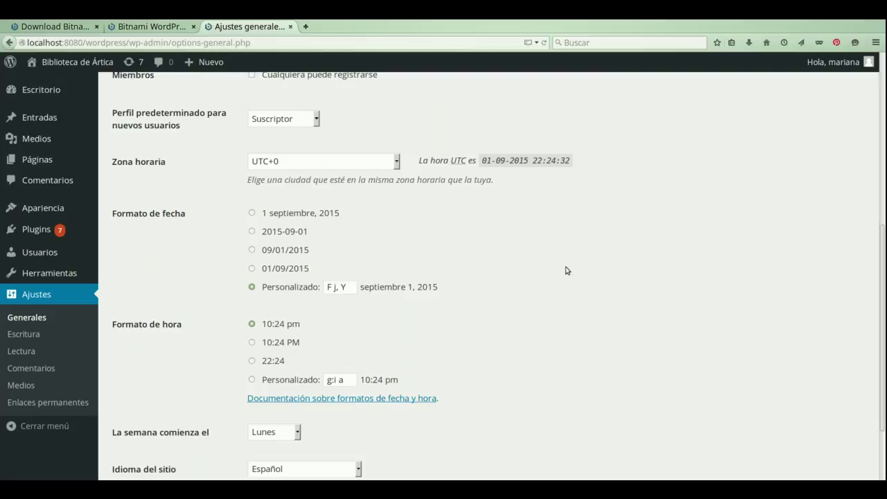
scroll(565, 271, down, 1)
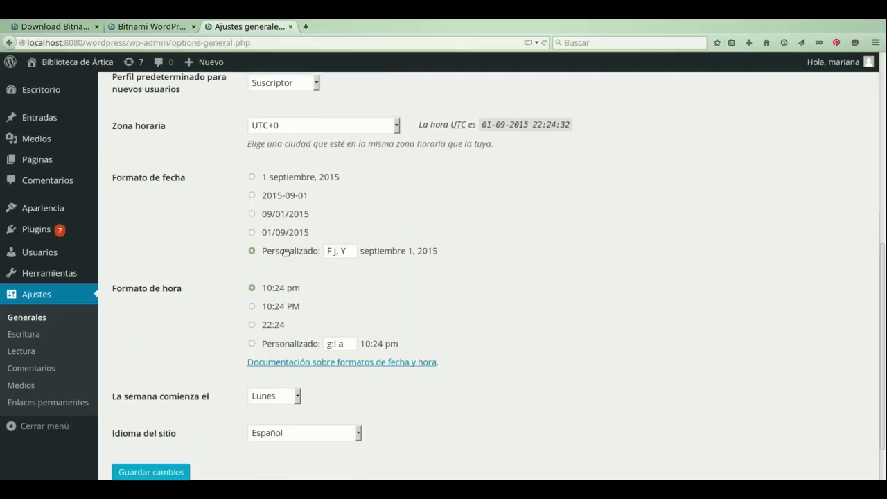
key(Up)
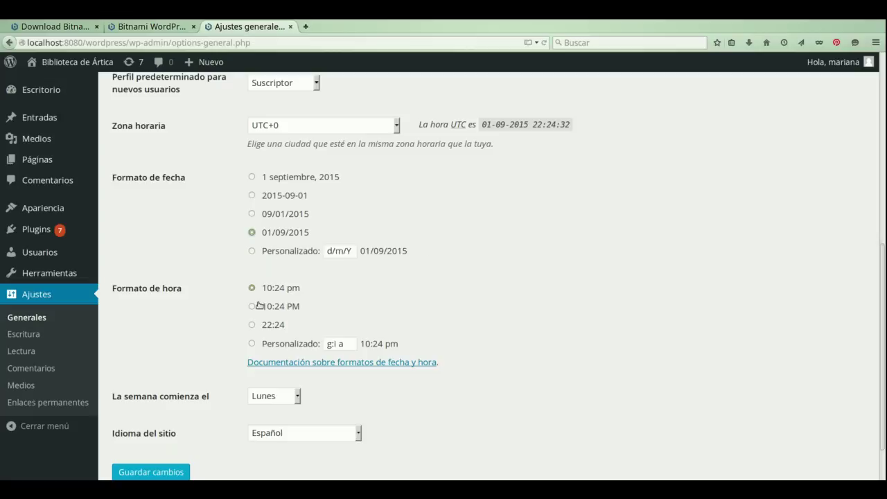
scroll(489, 328, down, 2)
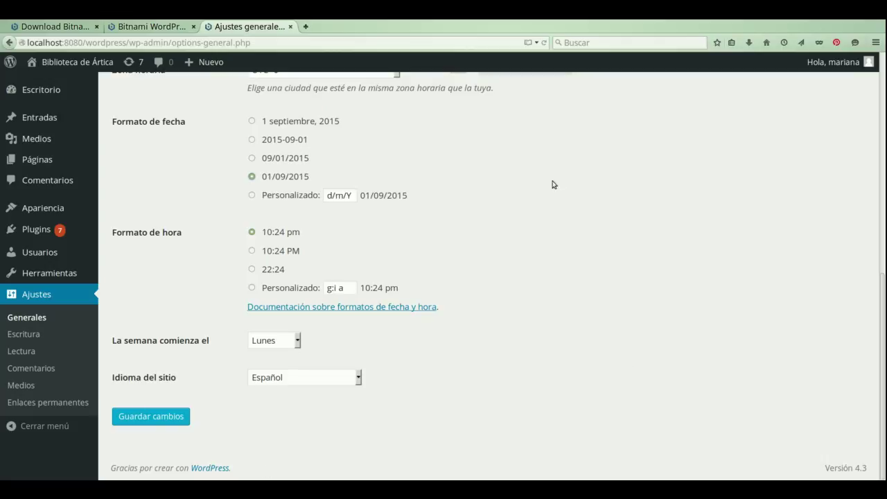
key(Tab)
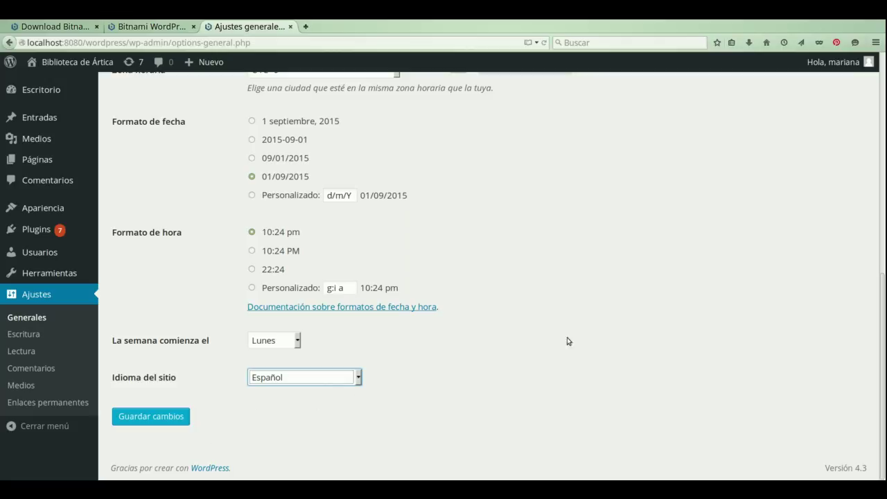
click(146, 419)
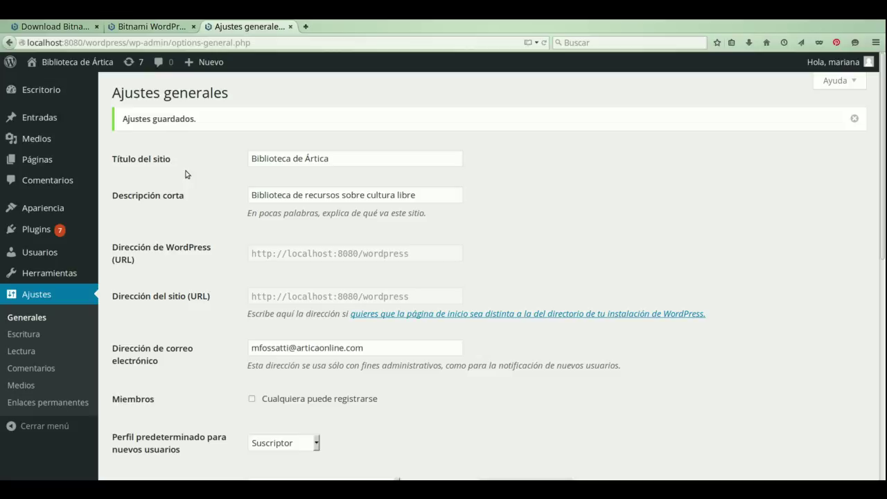
- Look through the site's content sections: the media library, the list of all pages and the comments
mouse_move(28, 137)
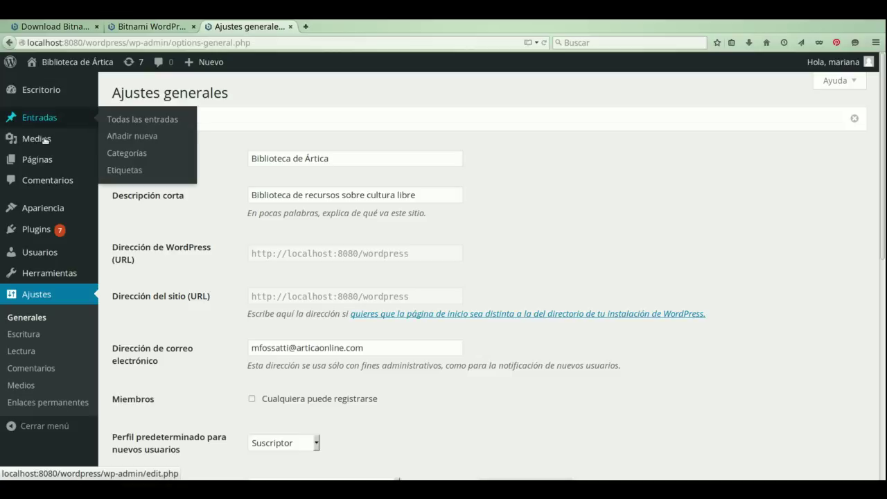
click(116, 138)
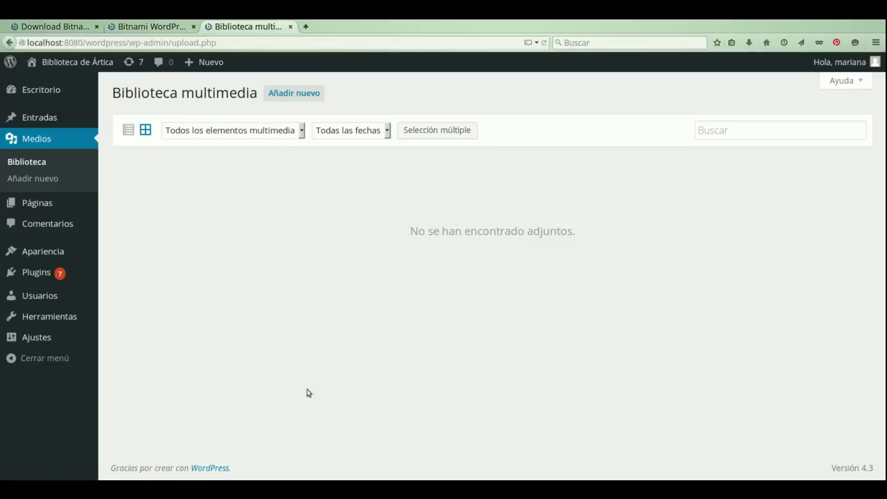
click(37, 202)
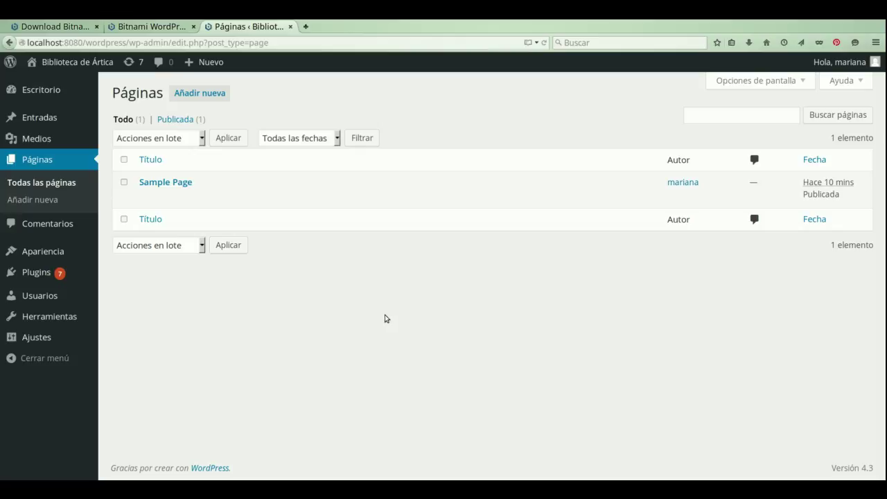
click(44, 242)
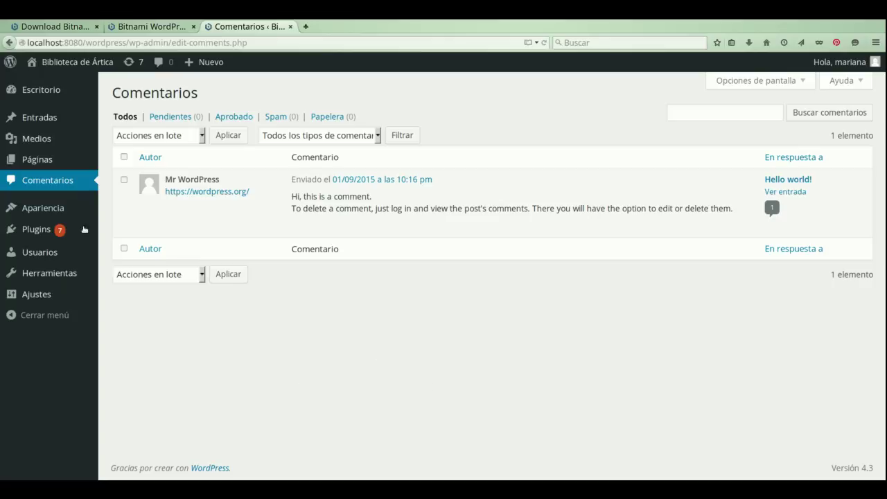
- Look at the installed themes and examine the list of installed plugins
click(38, 208)
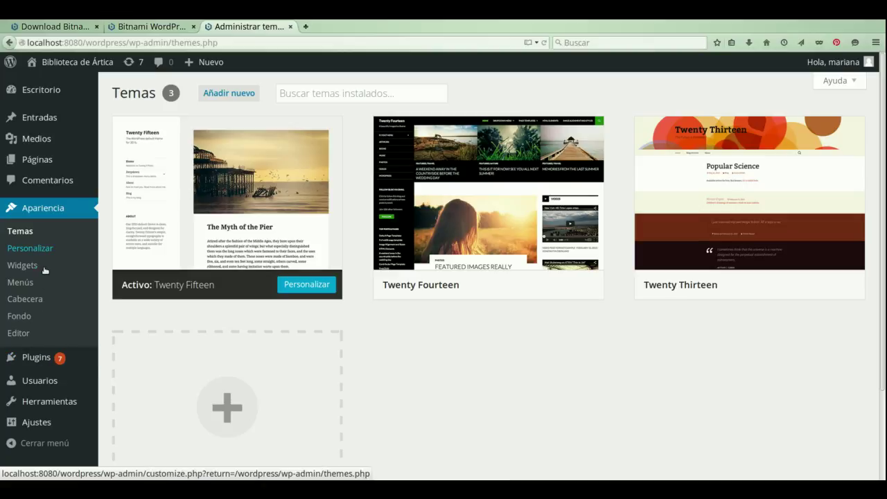
click(45, 375)
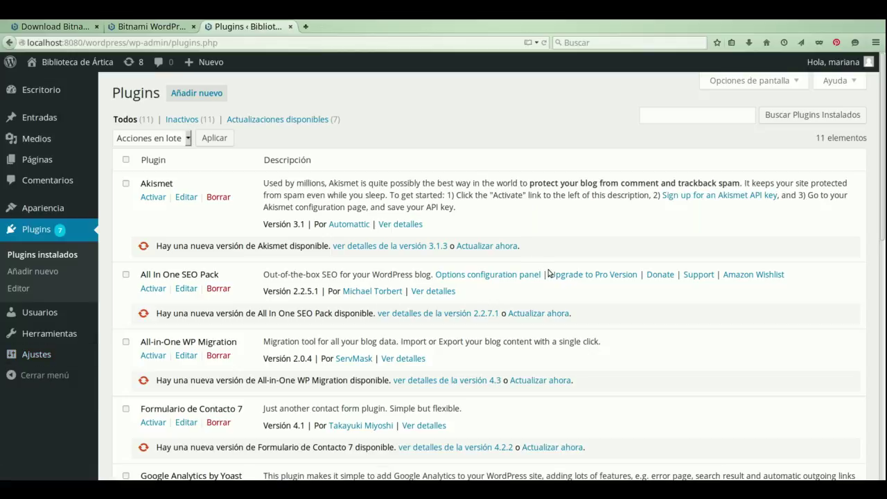
scroll(548, 274, down, 3)
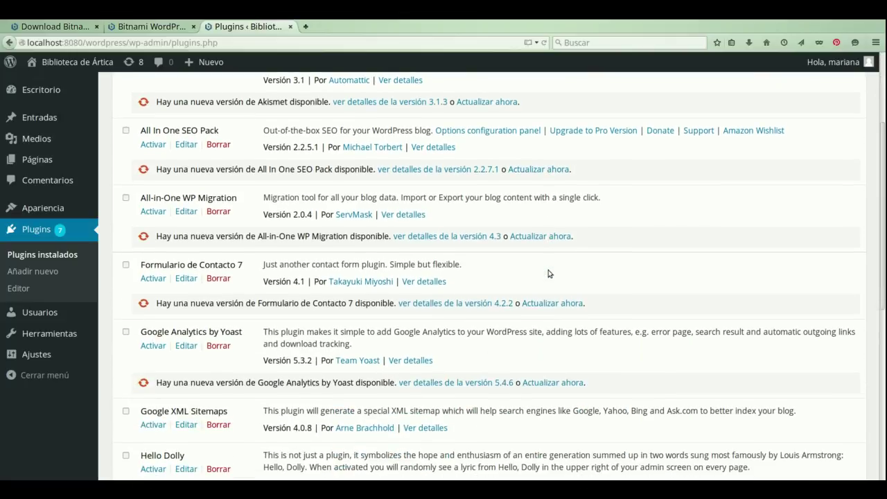
- Look through the rest of the installed plugins and view the list of all site users
scroll(549, 274, down, 5)
scroll(548, 274, up, 1)
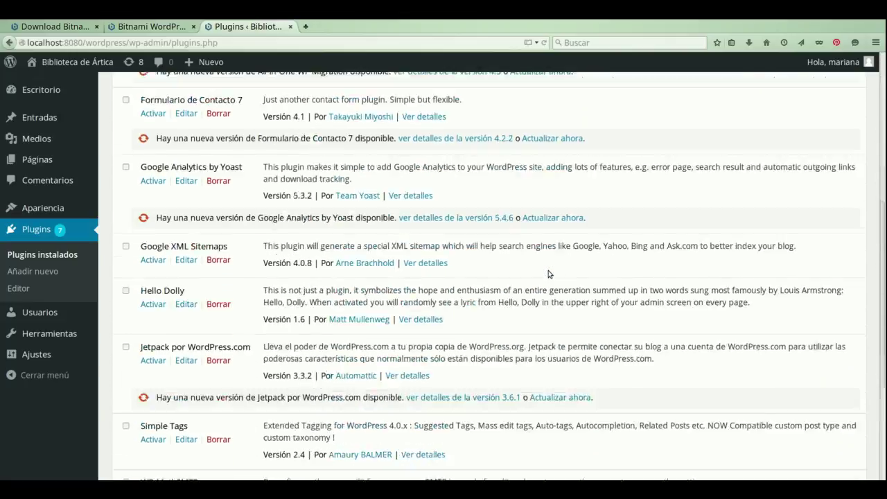
scroll(548, 275, up, 7)
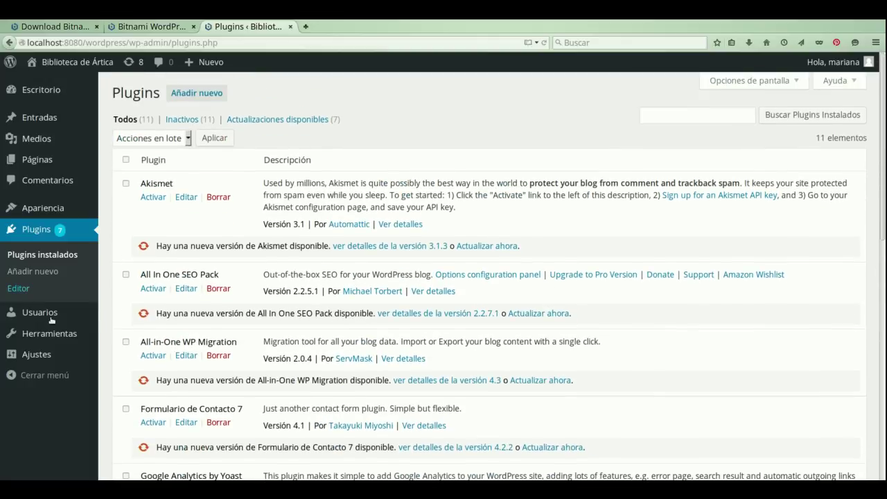
click(48, 322)
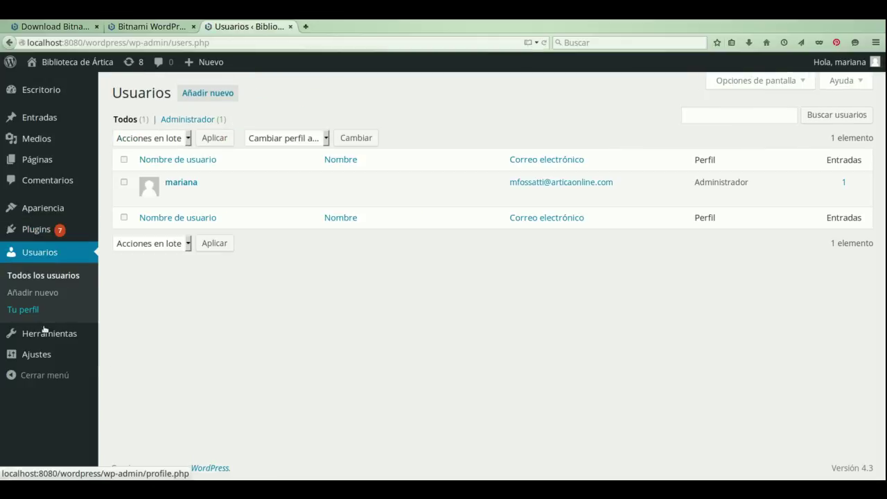
mouse_move(168, 202)
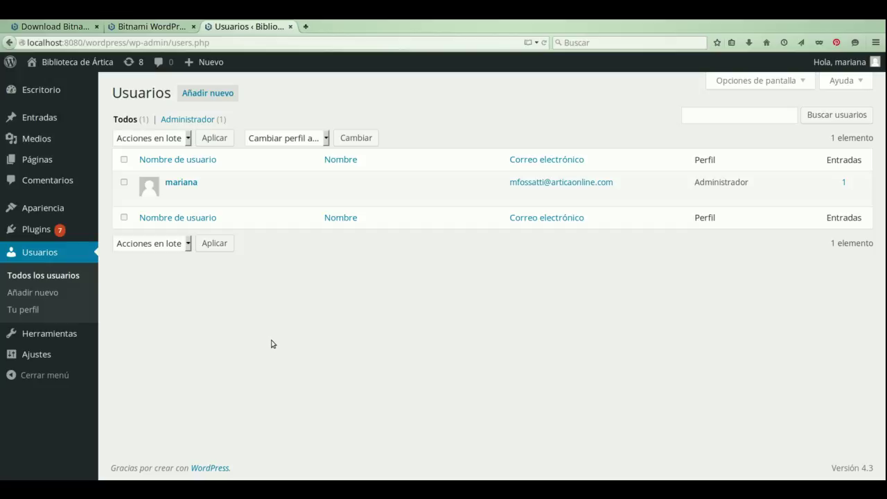
- Examine the page of available tools, including the tag and category converter, and open the general settings
click(62, 355)
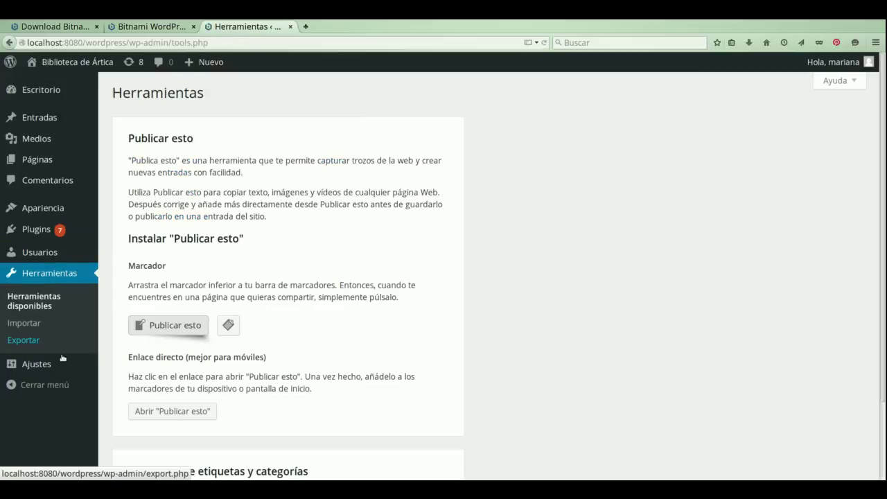
scroll(293, 386, down, 3)
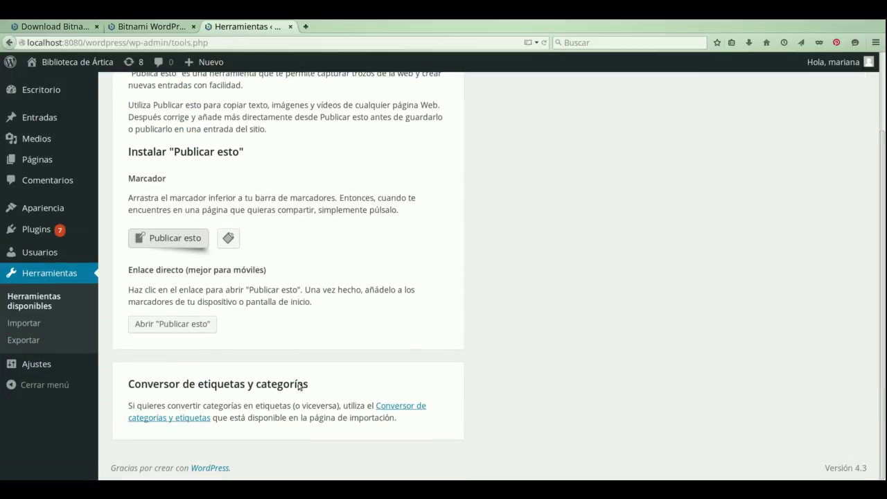
scroll(296, 386, up, 3)
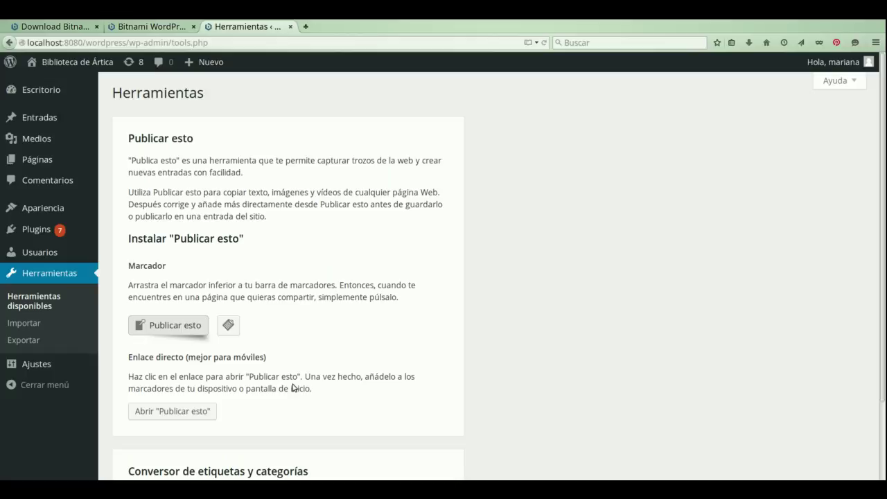
scroll(312, 349, down, 3)
click(38, 364)
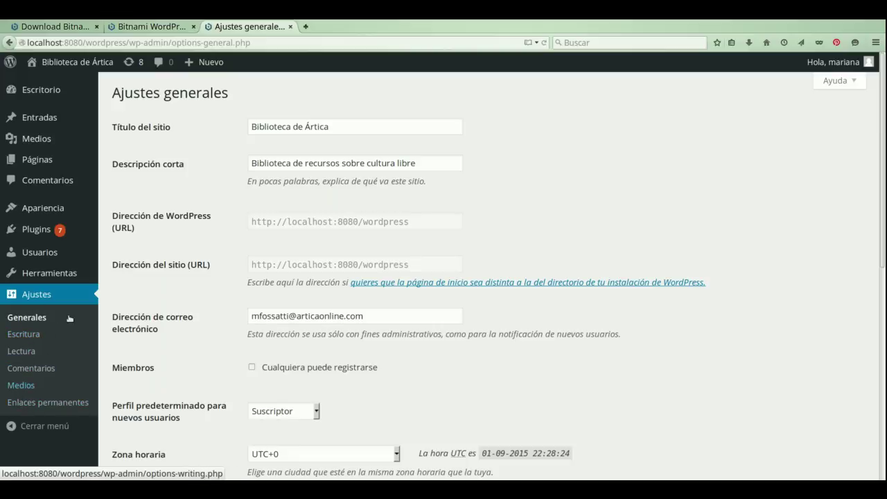
- Return to the dashboard home, visit the public site and look over its front page from header to footer
click(50, 100)
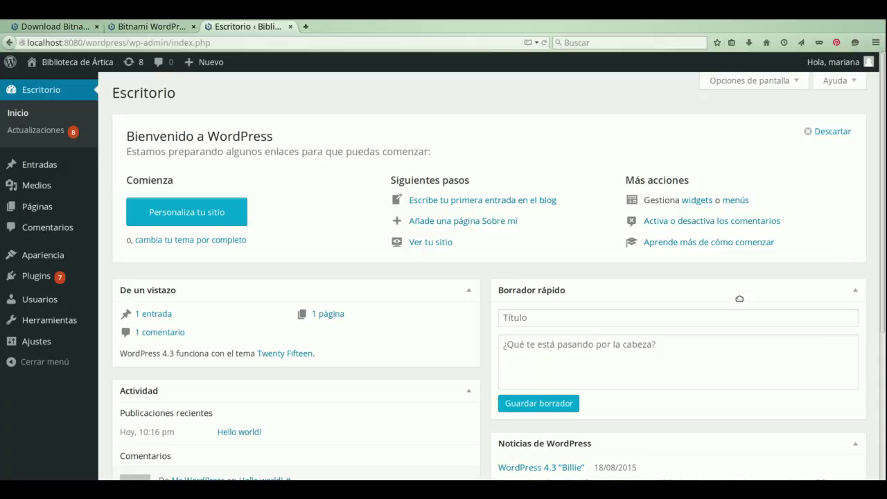
mouse_move(57, 64)
click(52, 102)
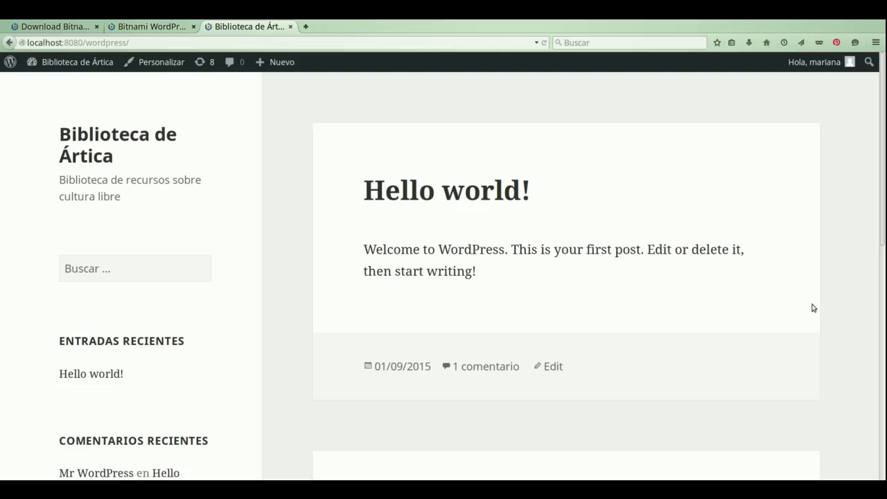
scroll(812, 309, down, 7)
scroll(813, 310, up, 7)
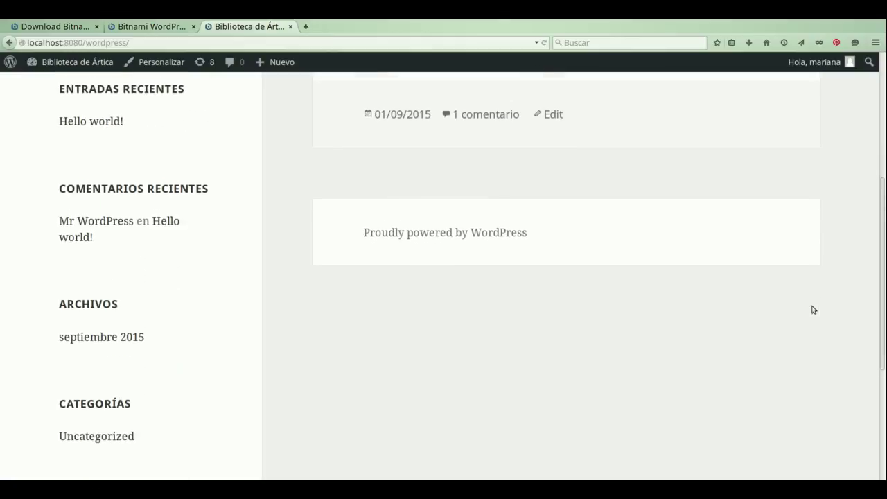
scroll(813, 310, down, 10)
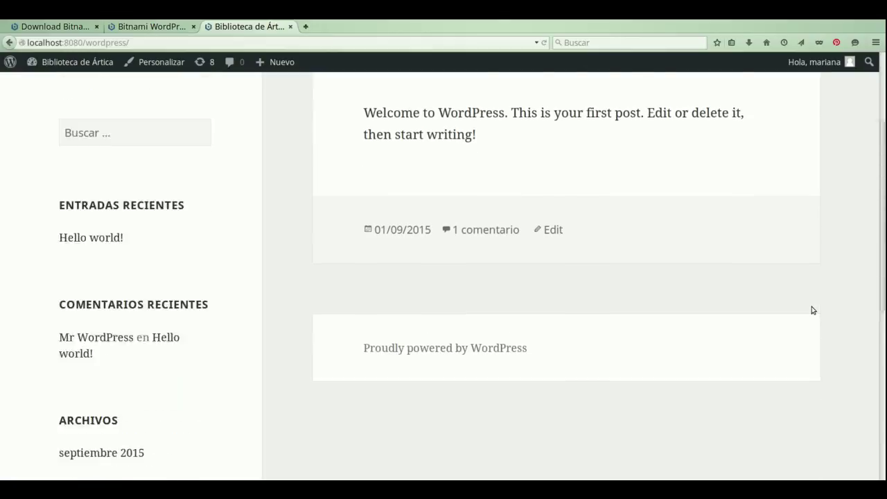
scroll(813, 310, up, 10)
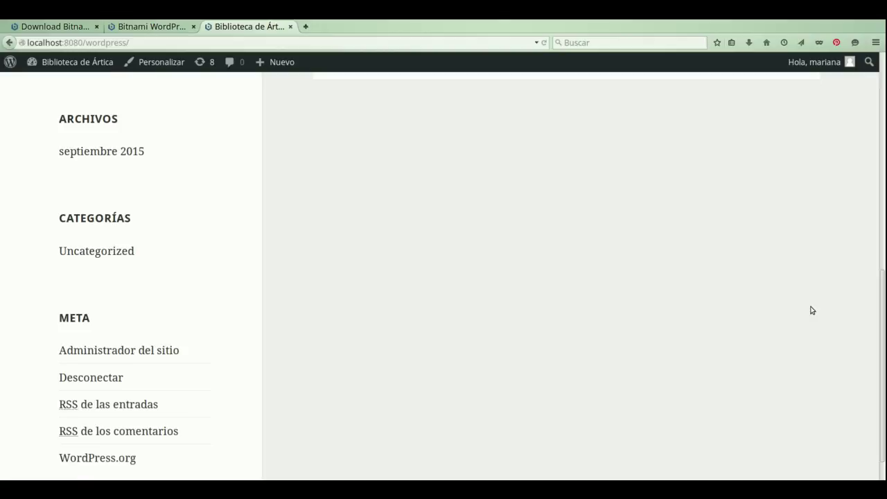